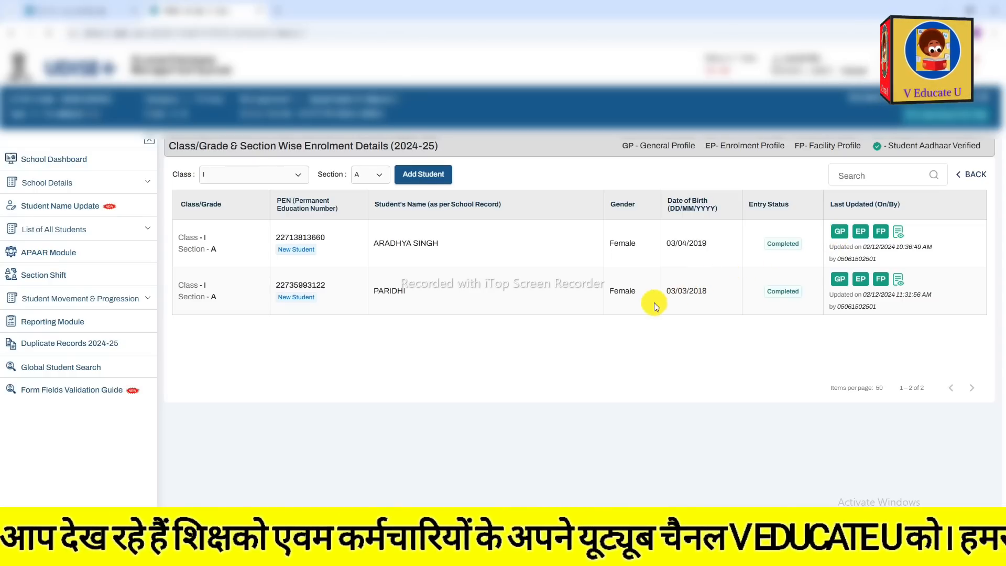
List the class I students of all sections in the APAAR Module.
click(51, 253)
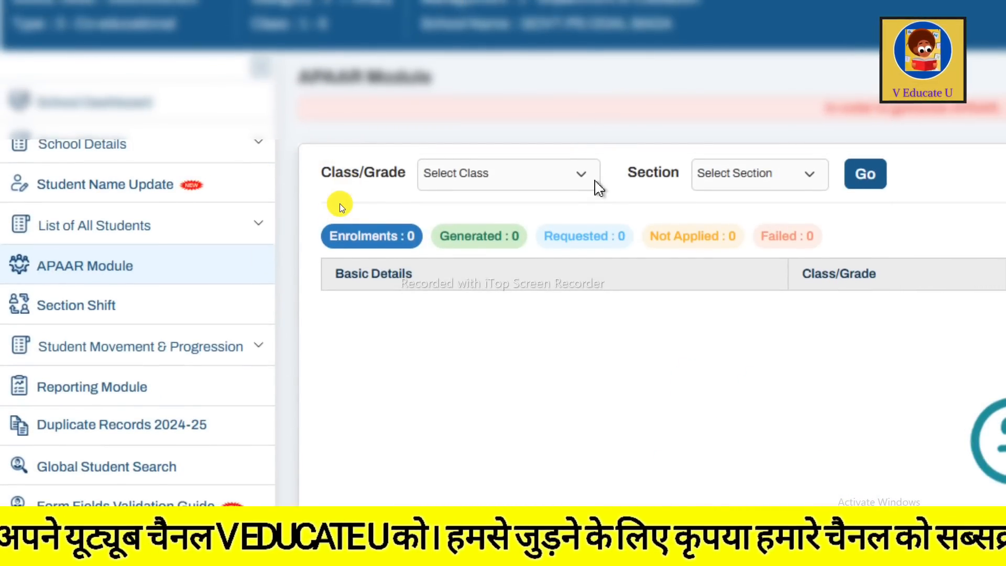
click(595, 181)
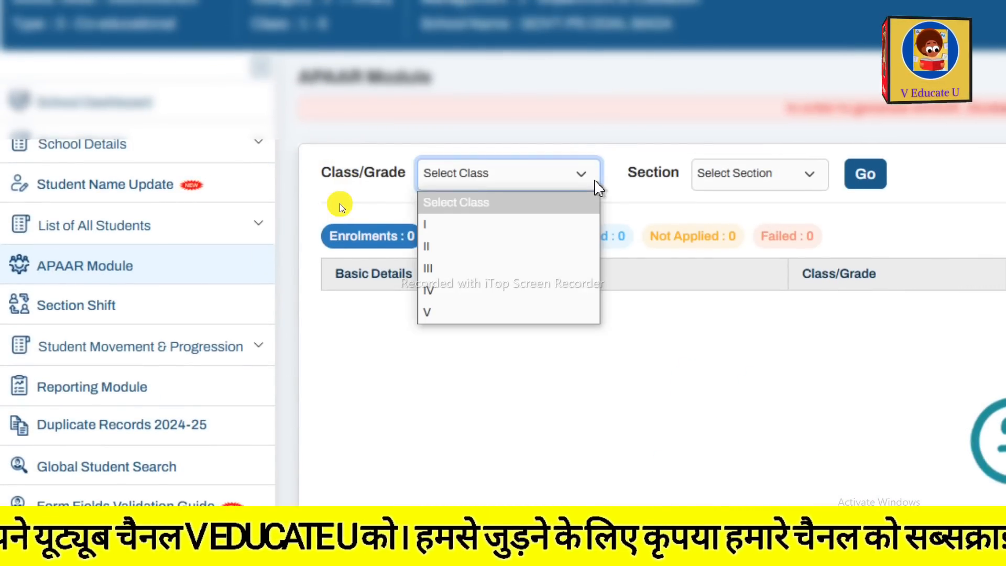
click(497, 231)
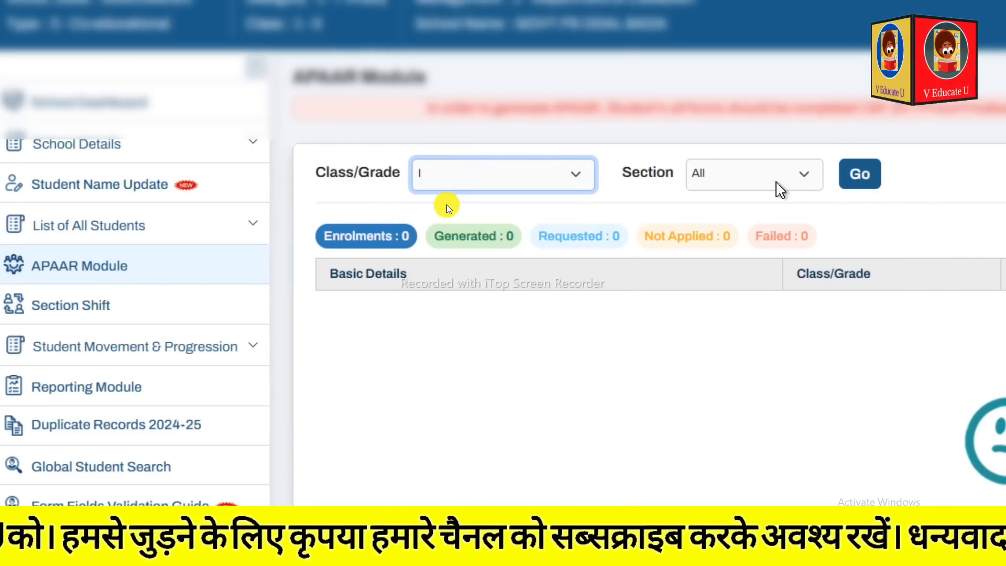
click(496, 205)
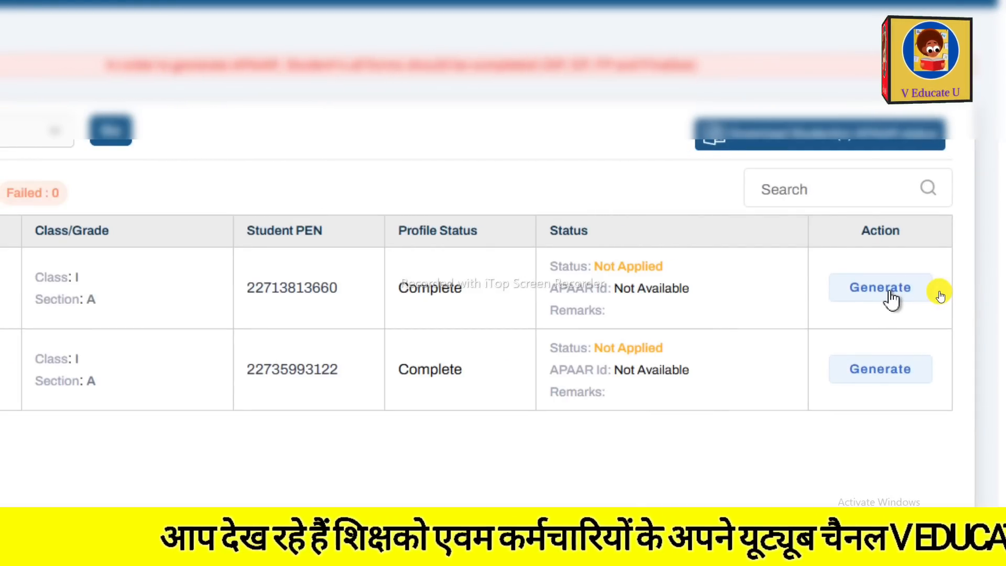
Open the APAAR ID generation form for the first listed student and view its parent and school head consent sections.
click(890, 292)
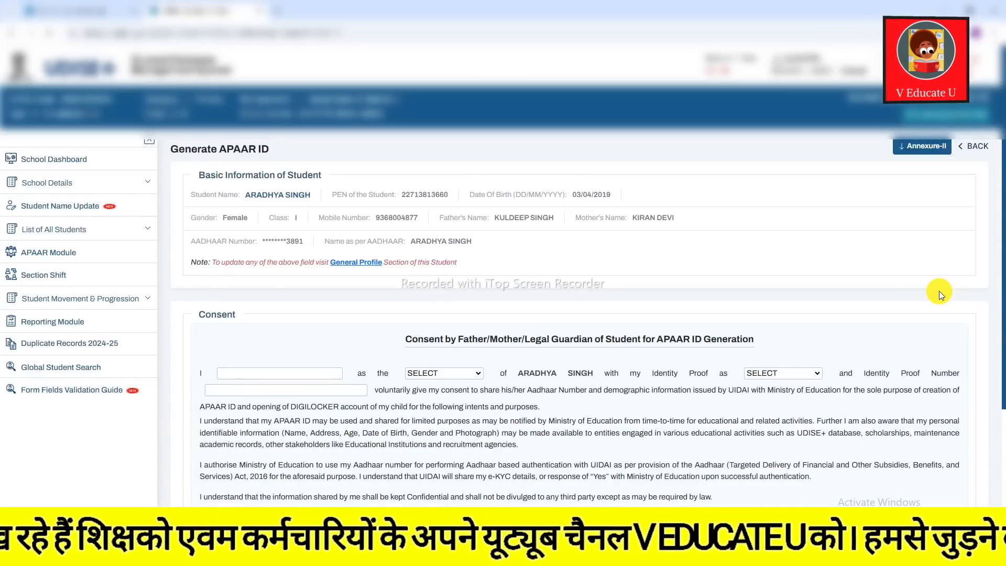
scroll(519, 255, down, 3)
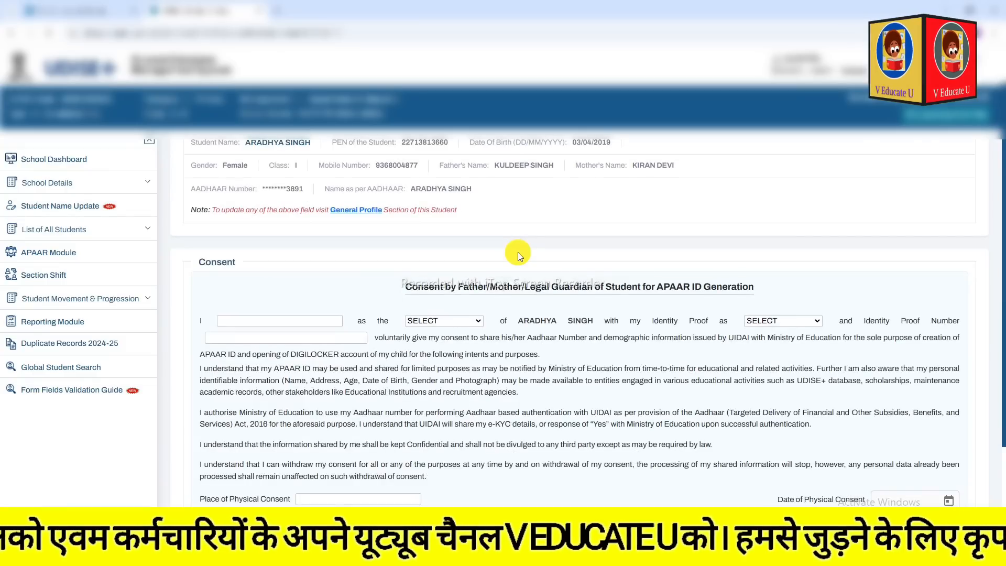
scroll(518, 255, down, 1)
scroll(517, 255, up, 1)
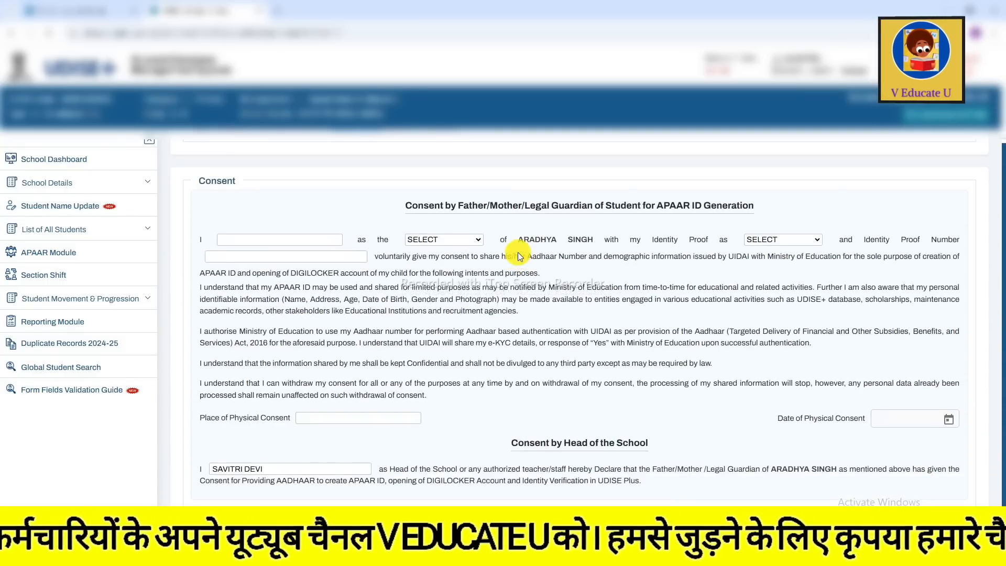
scroll(518, 252, down, 1)
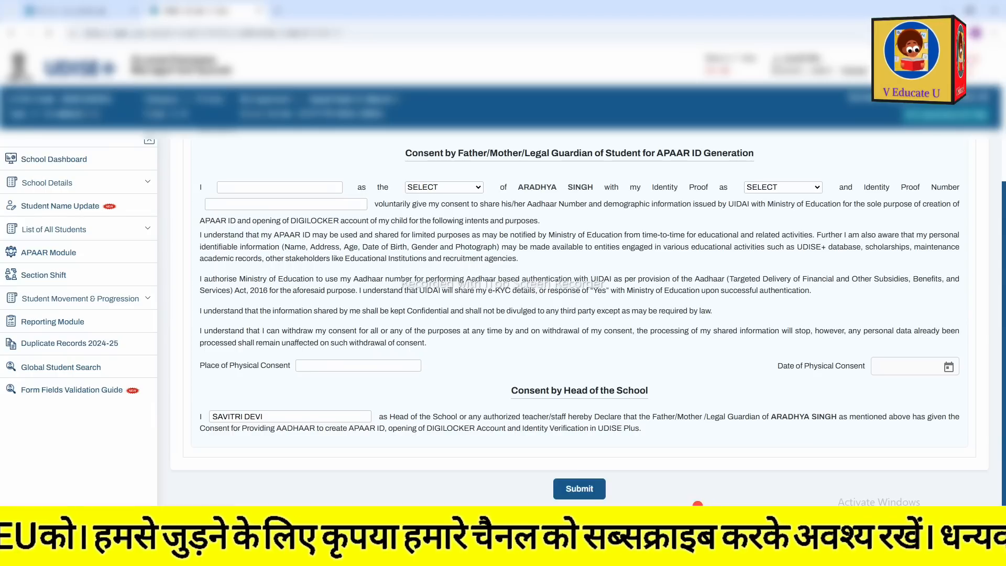
drag(255, 179, 290, 162)
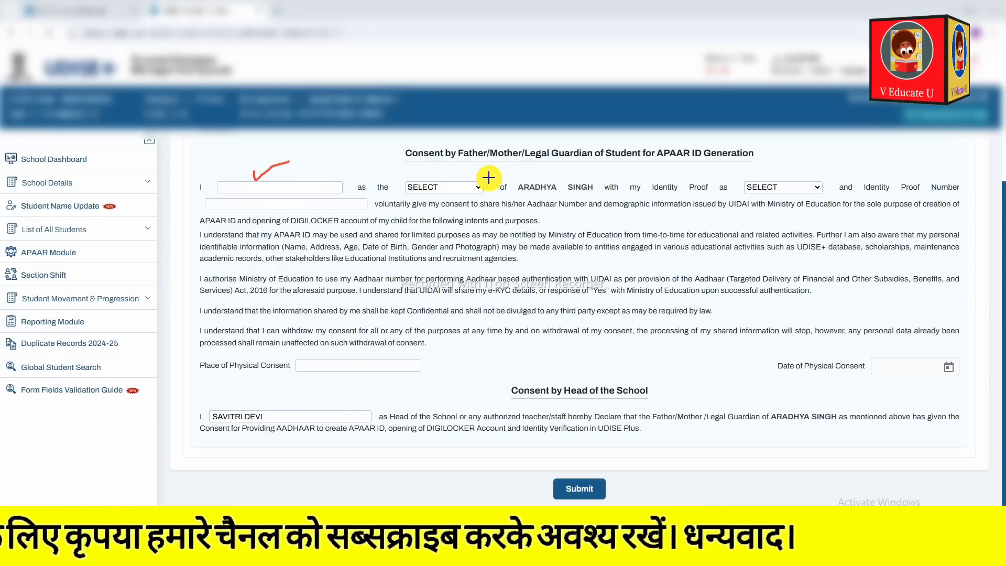
click(666, 498)
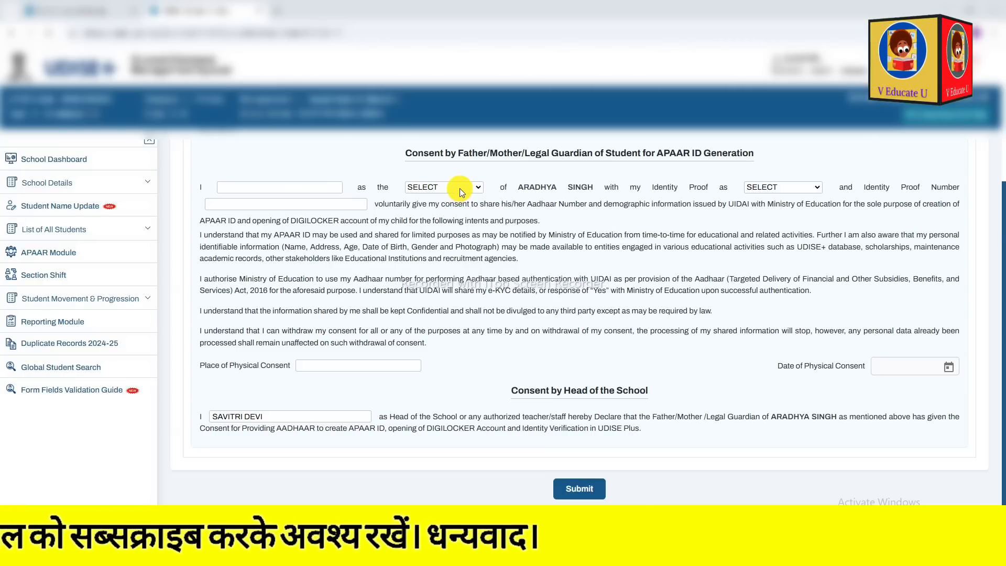
Fill in the parent's name, relation FATHER, identity proof AADHAAR with its number, the place of consent and the consent date 29/10/2024.
click(474, 189)
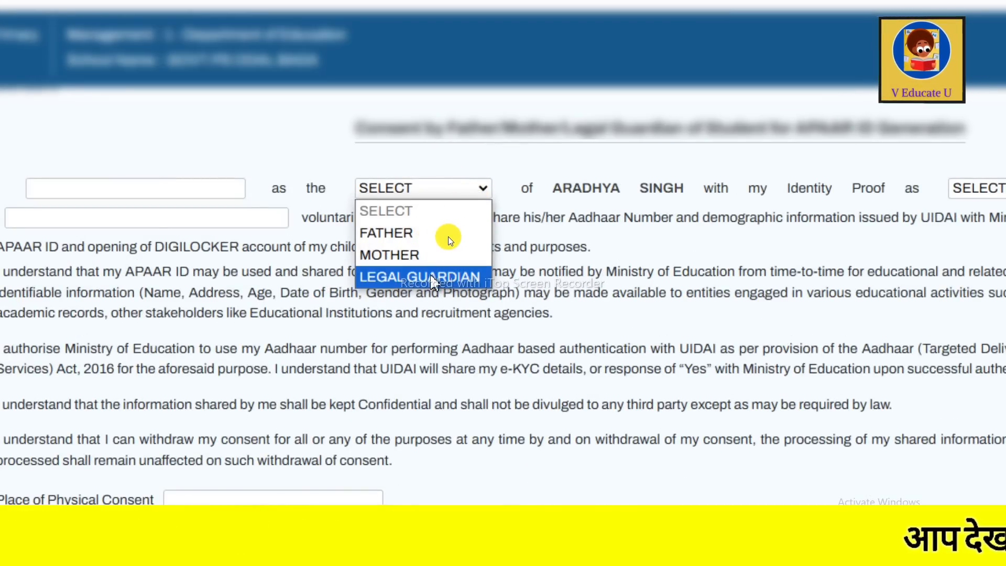
click(101, 191)
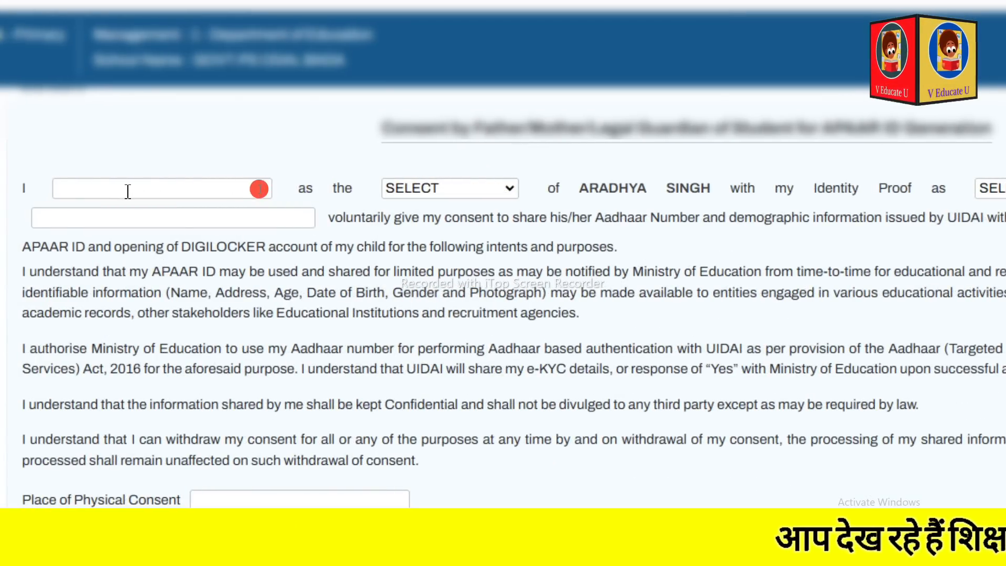
click(127, 191)
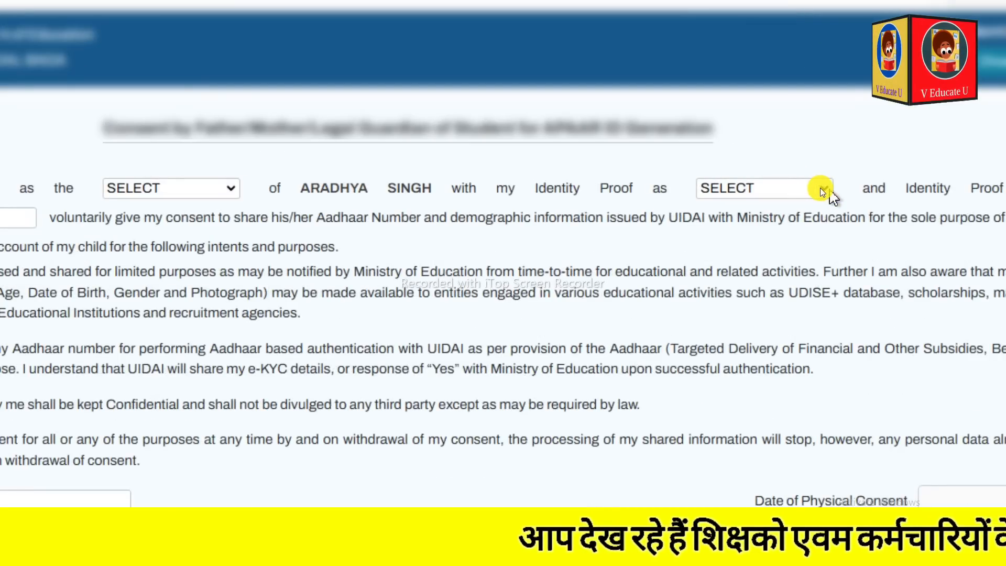
click(816, 188)
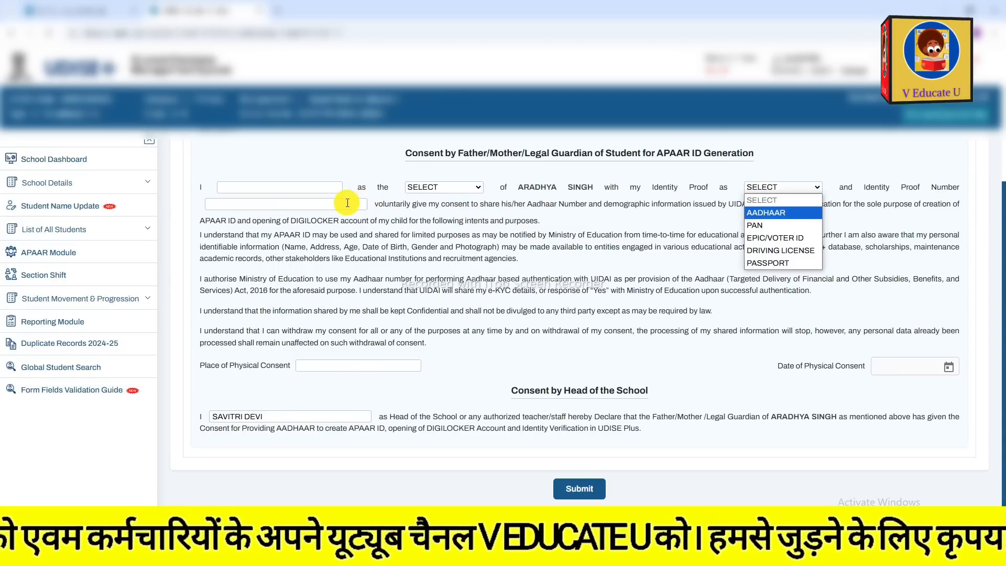
click(347, 202)
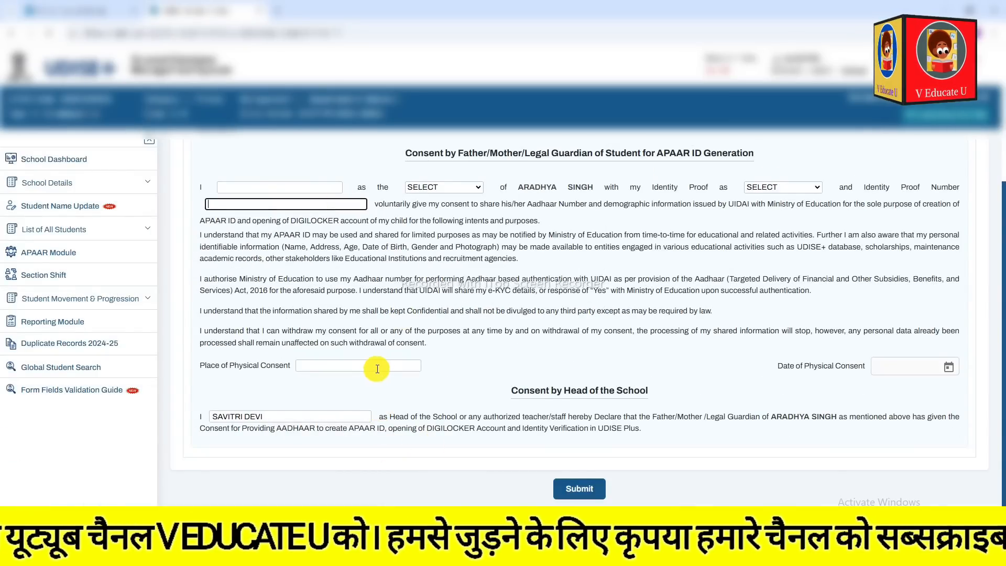
click(370, 366)
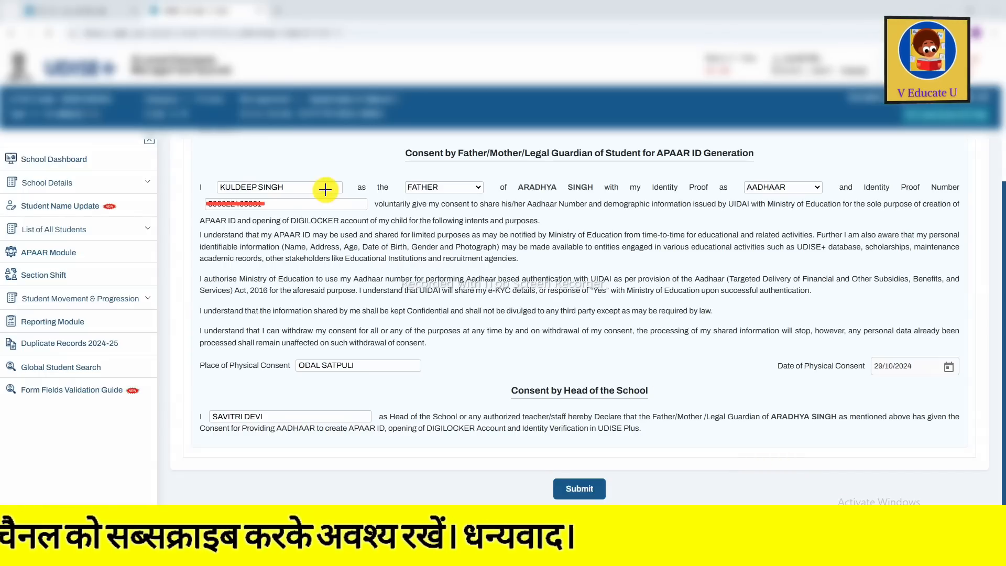
Check the filled consent fields: parent's name, relation, identity proof and number, place and date of consent, and the school head's name.
drag(221, 172, 265, 152)
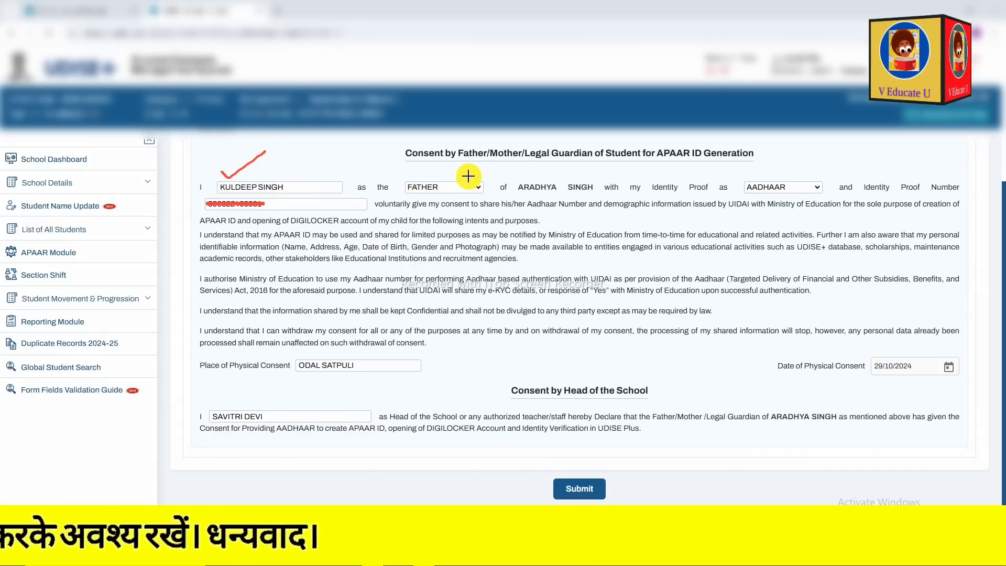
drag(455, 179, 503, 163)
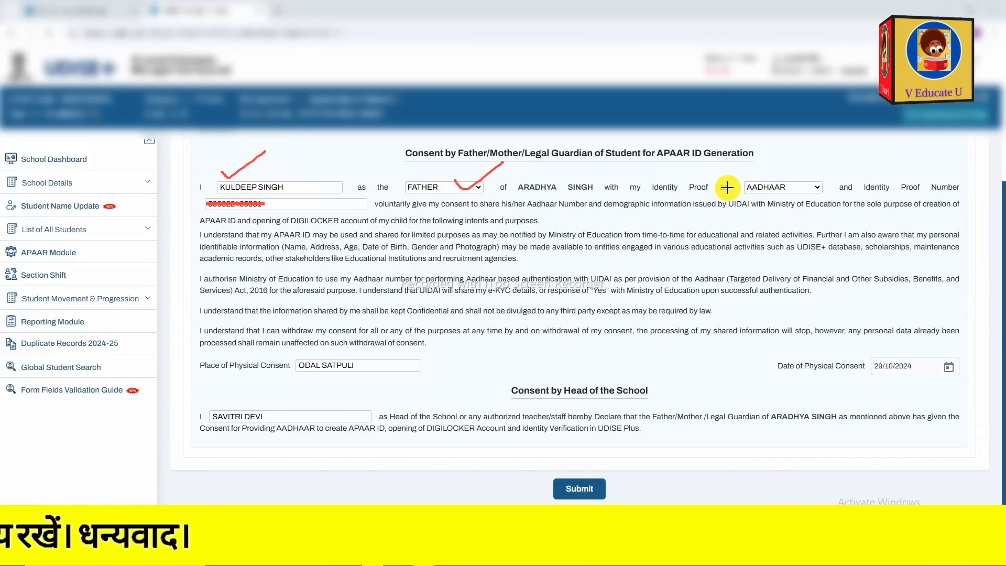
mouse_move(725, 177)
mouse_down()
mouse_move(817, 173)
mouse_move(821, 217)
mouse_move(748, 208)
mouse_move(730, 170)
mouse_up()
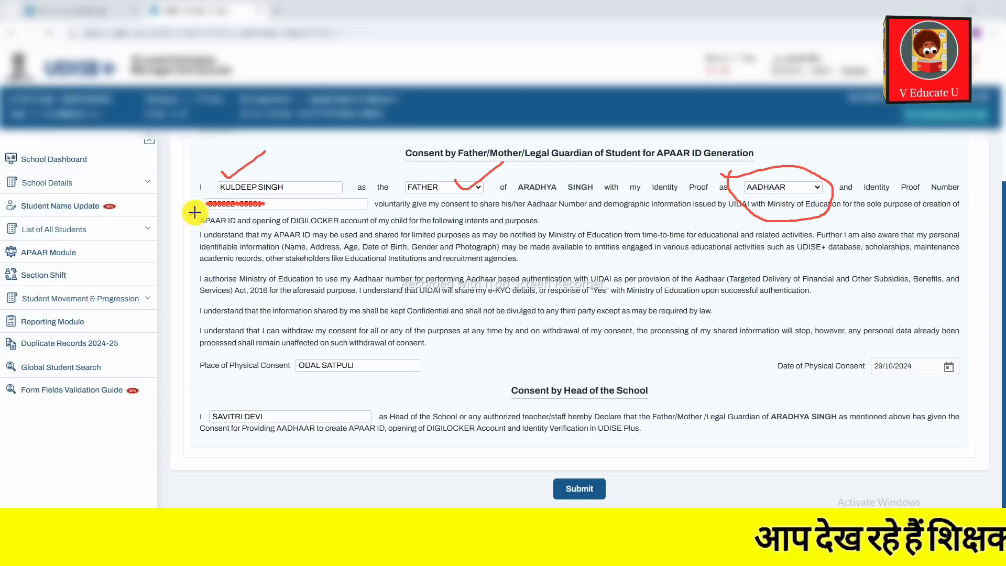
mouse_move(210, 203)
mouse_down()
mouse_move(231, 225)
mouse_move(295, 198)
mouse_up()
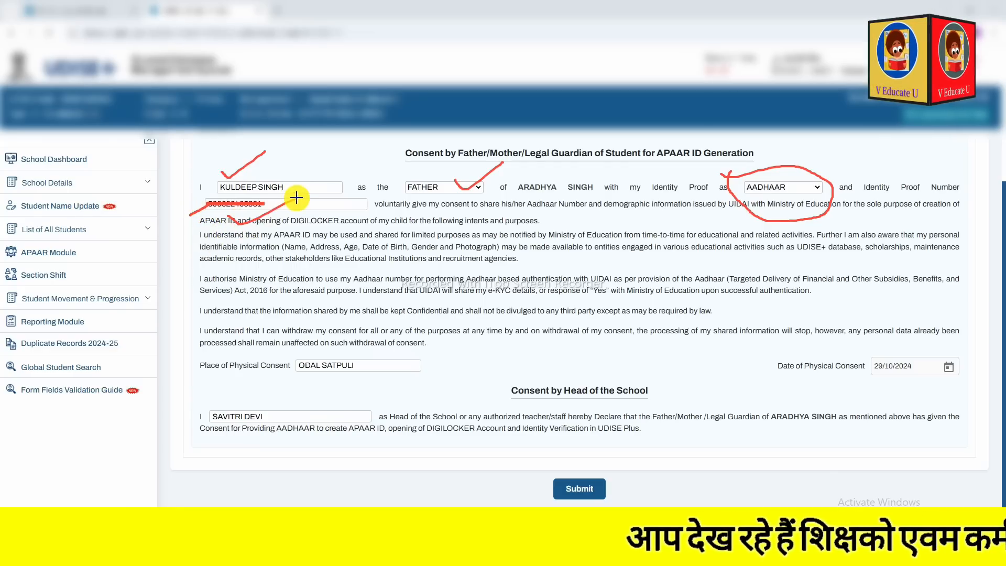
mouse_move(278, 358)
mouse_down()
mouse_move(350, 341)
mouse_move(400, 366)
mouse_move(332, 382)
mouse_move(285, 366)
mouse_up()
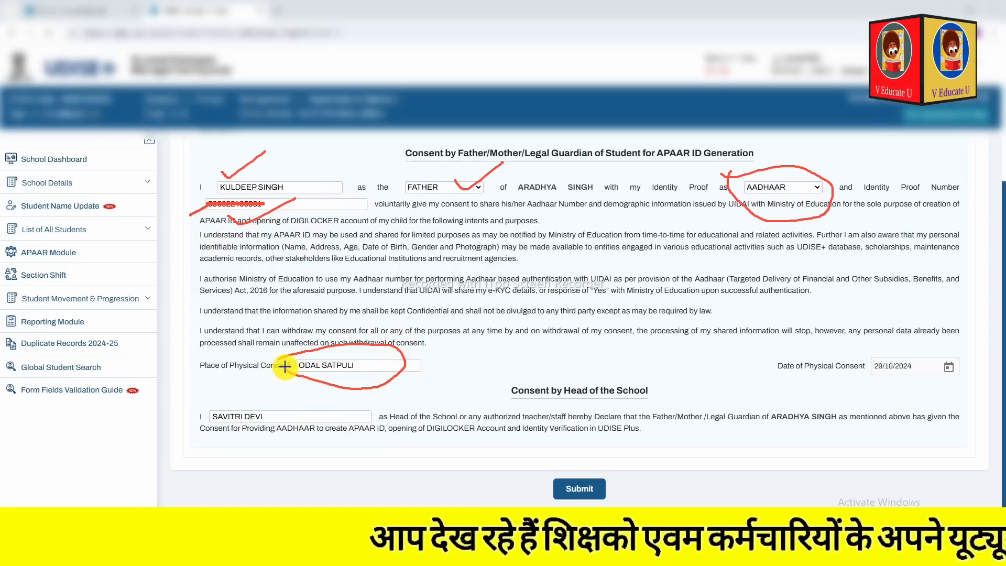
mouse_move(840, 355)
mouse_down()
mouse_move(941, 333)
mouse_move(961, 367)
mouse_move(885, 403)
mouse_move(846, 343)
mouse_up()
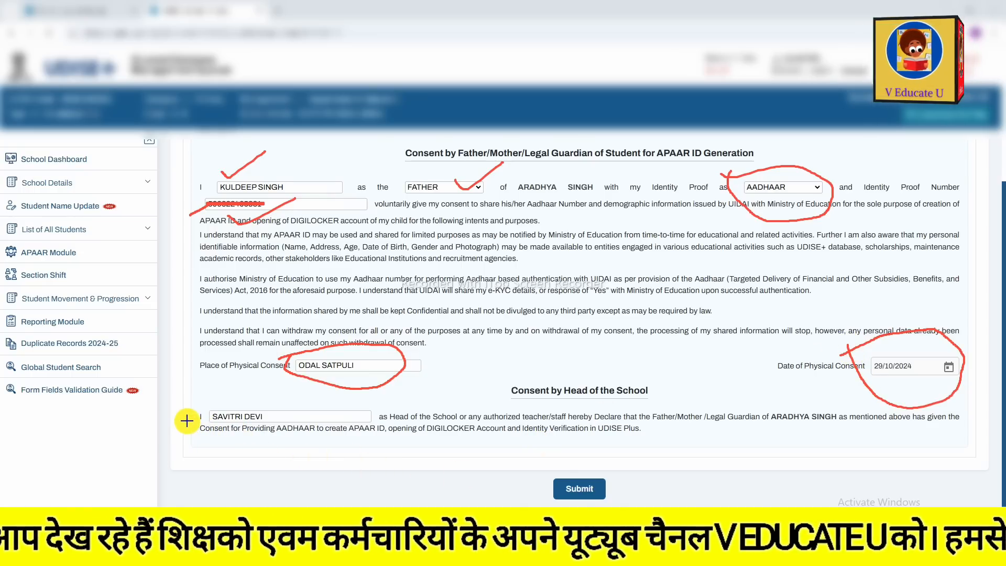
mouse_move(200, 412)
mouse_down()
mouse_move(273, 395)
mouse_move(288, 454)
mouse_move(240, 466)
mouse_move(194, 440)
mouse_up()
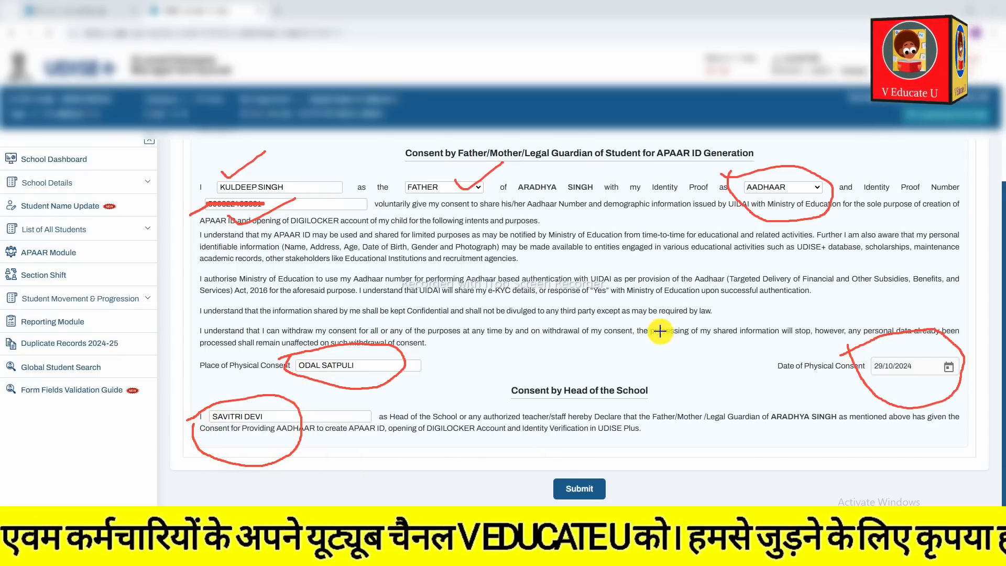
Try to submit the consent form and confirm APAAR ID generation with the father's consent.
drag(536, 485, 614, 466)
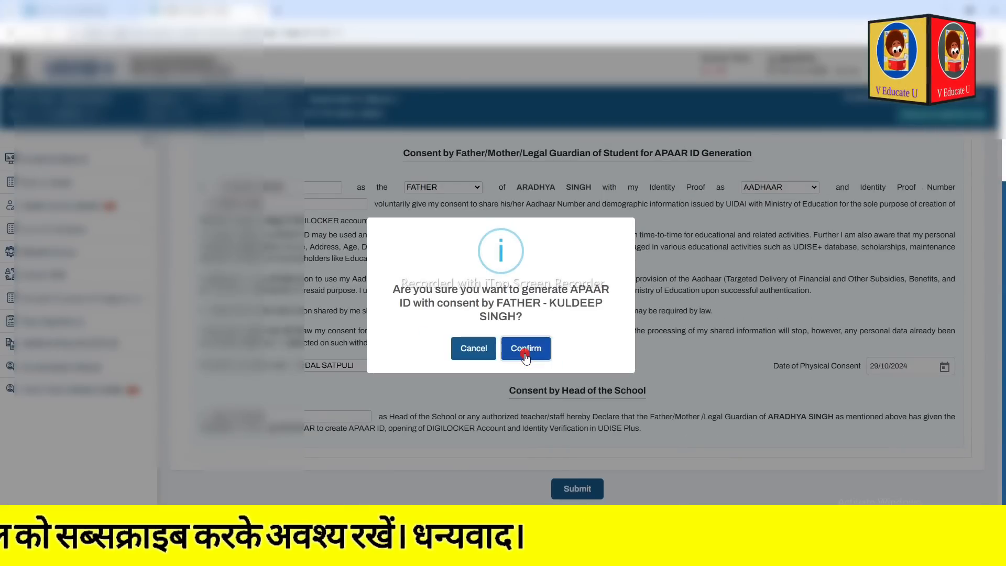
click(597, 414)
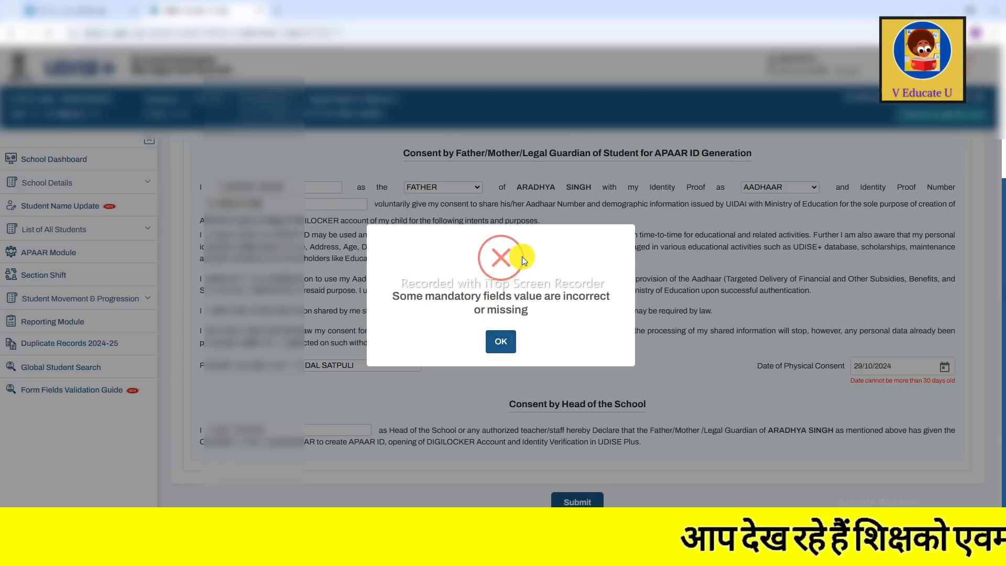
click(502, 349)
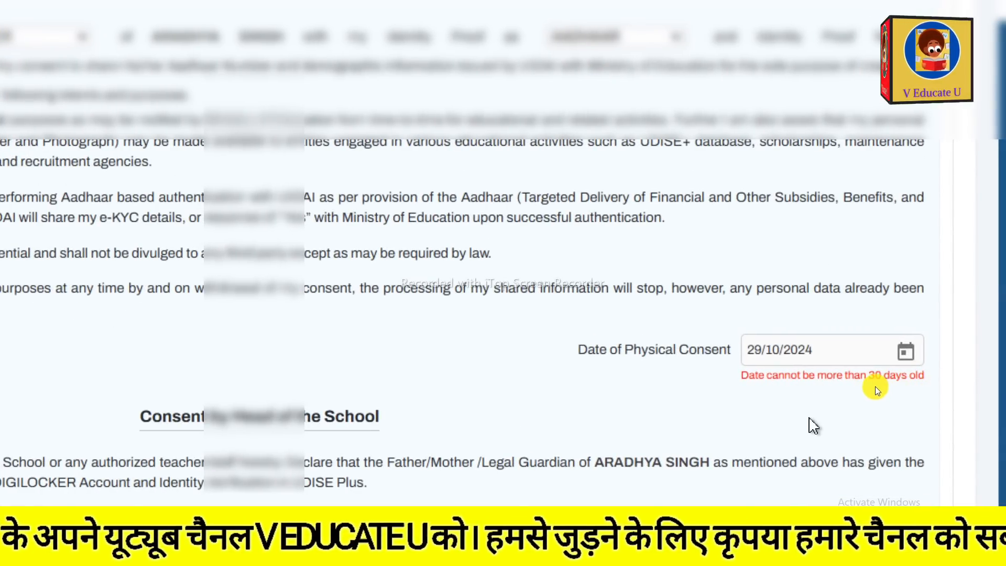
Read the error under the date of physical consent and set the date to 29/11/2024.
drag(738, 371, 968, 408)
click(810, 407)
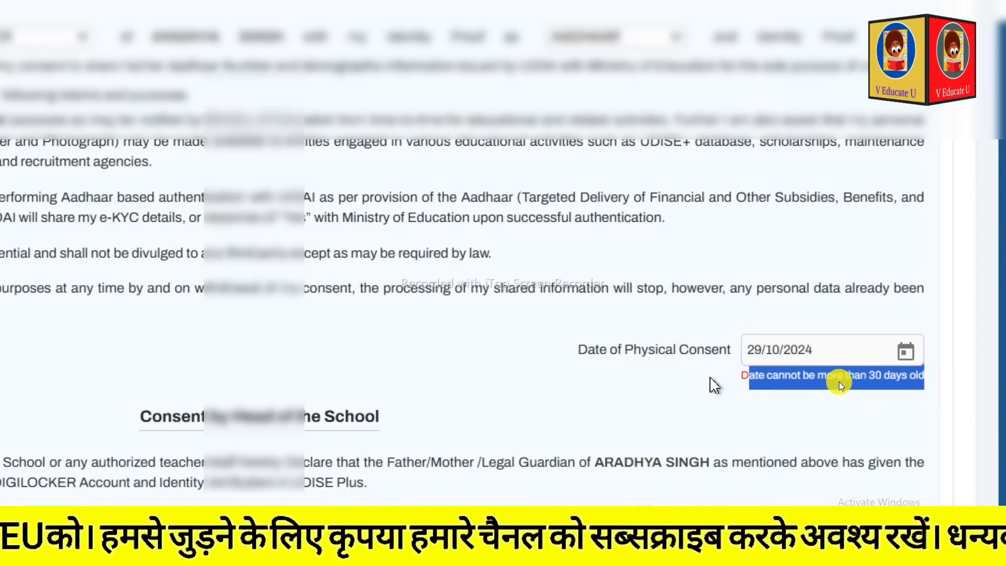
drag(740, 382, 905, 424)
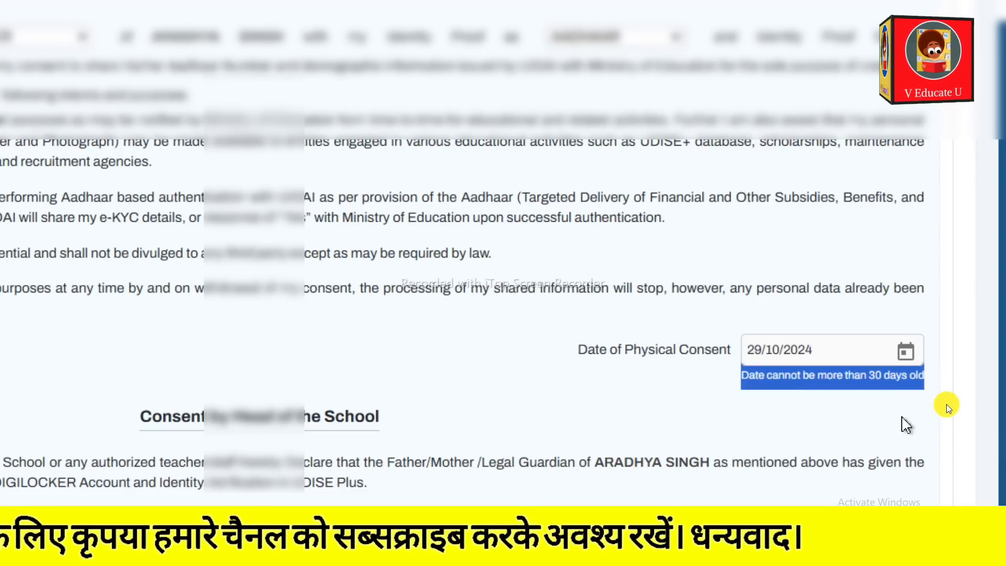
click(902, 418)
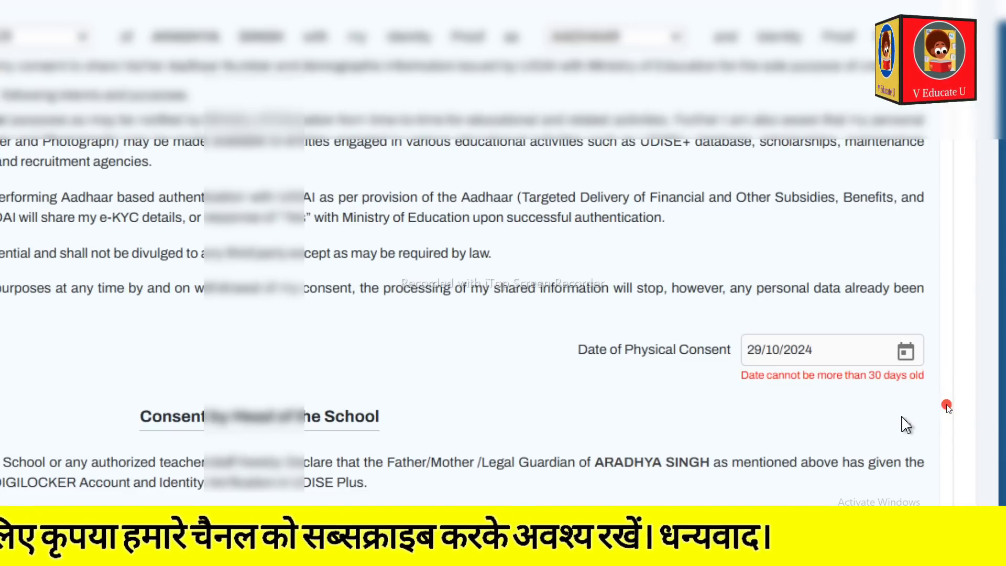
click(905, 352)
scroll(889, 205, up, 2)
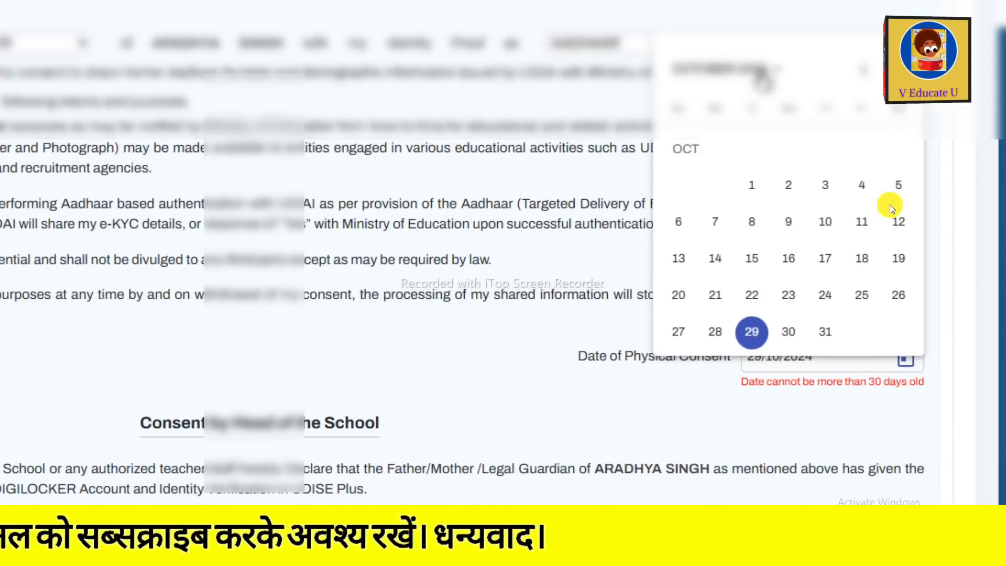
click(941, 205)
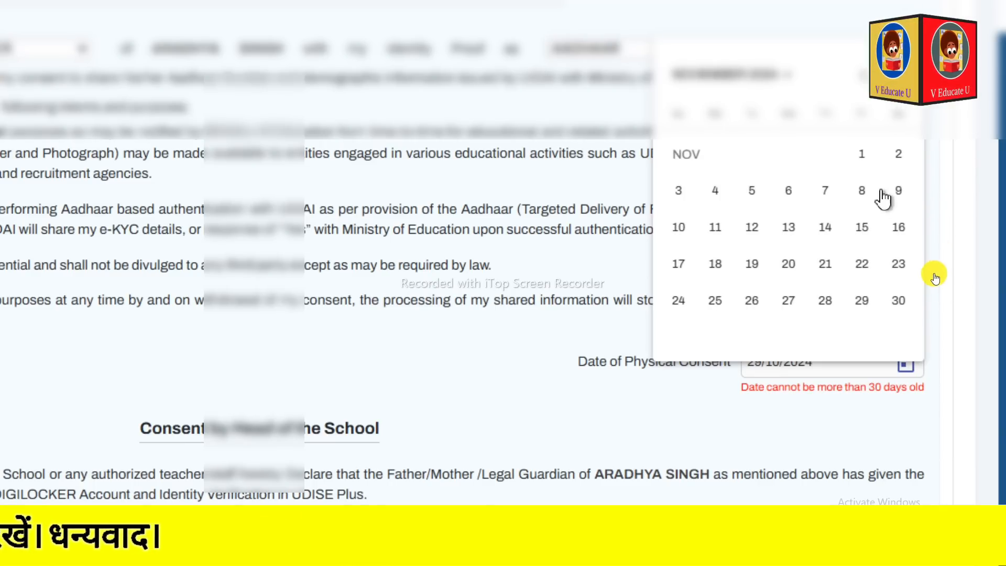
click(861, 301)
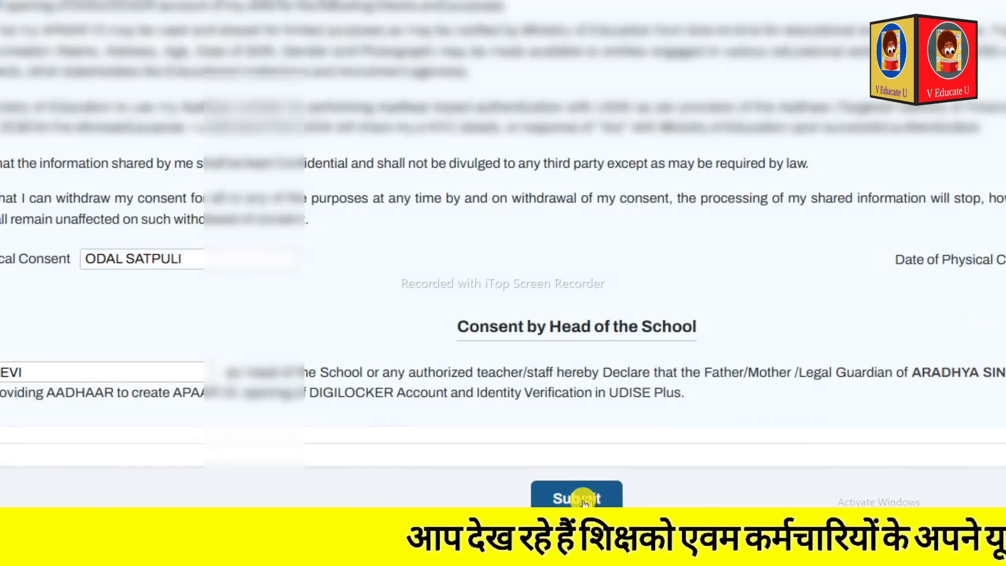
Submit the corrected consent form, confirm APAAR ID generation with the father's consent, and return to the APAAR student list.
click(583, 503)
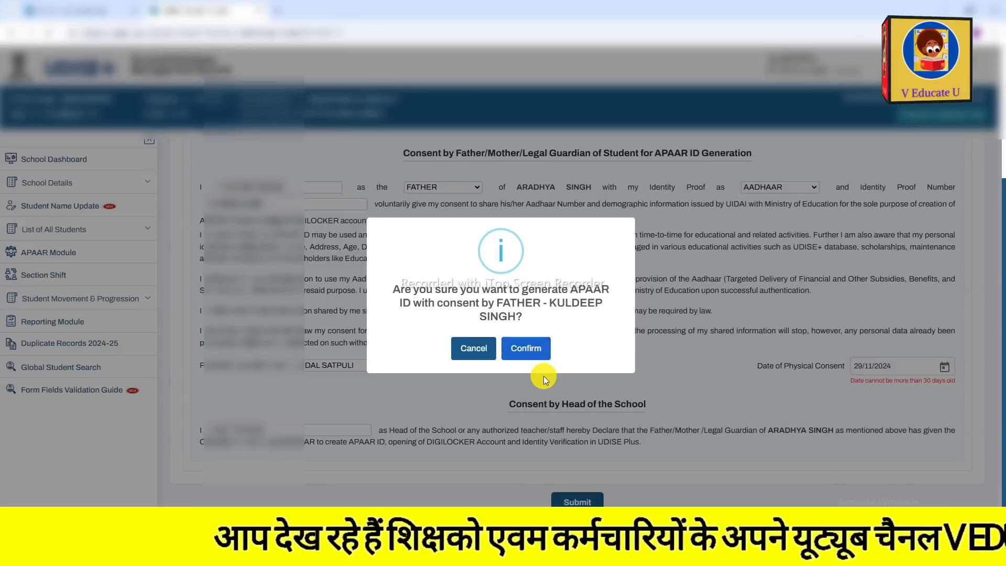
click(528, 348)
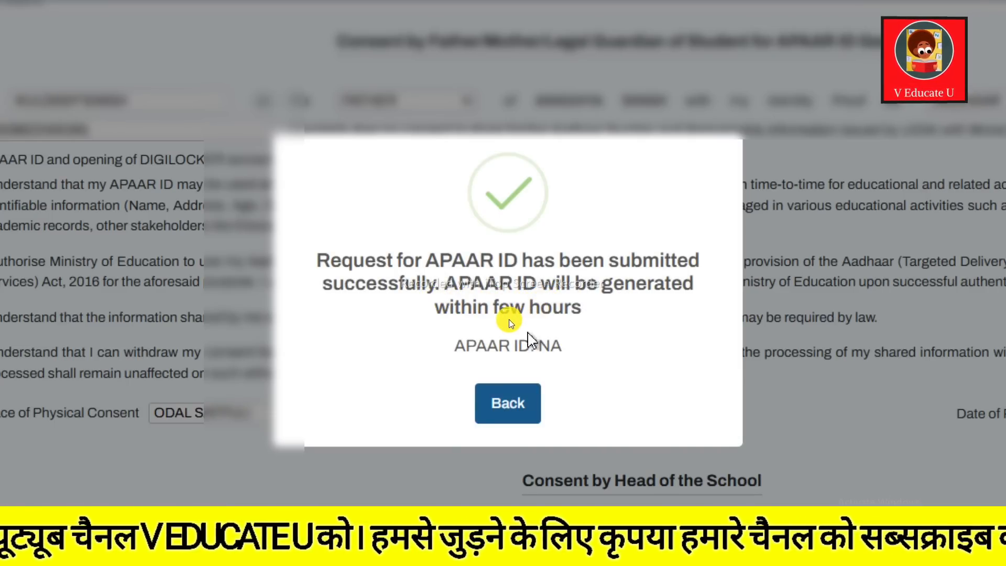
drag(481, 305, 551, 306)
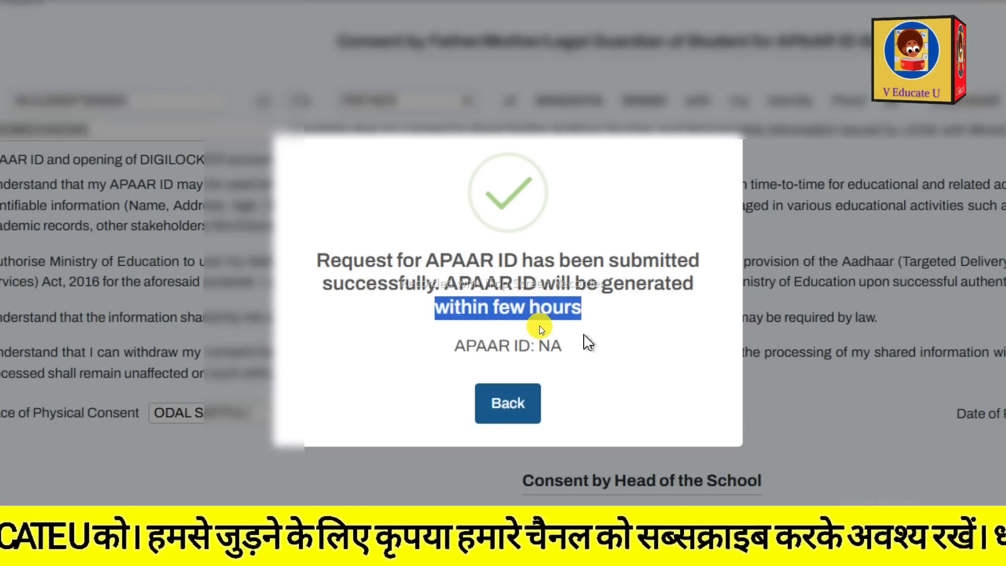
click(512, 424)
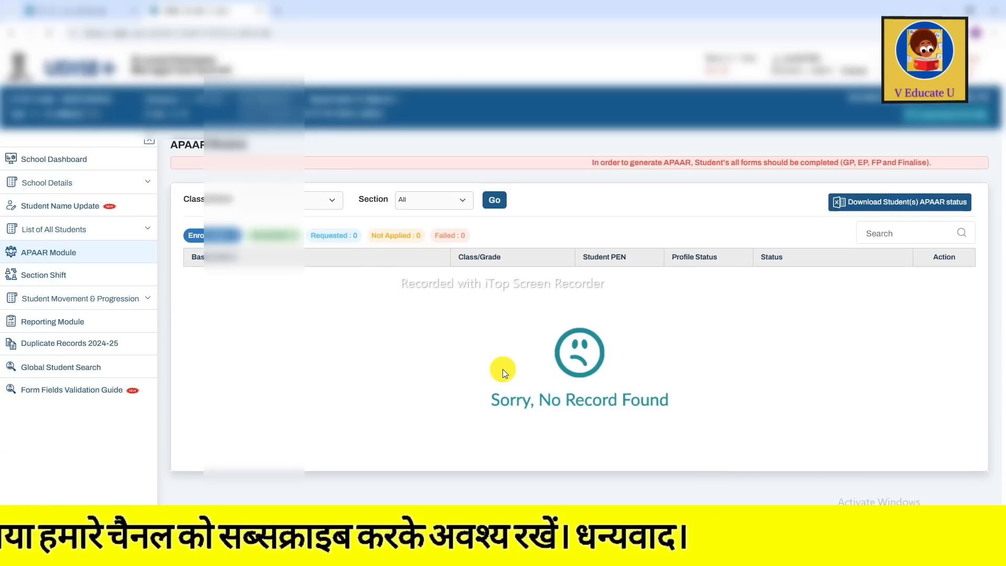
Load the APAAR student list for all sections and check the first student's request status and APAAR ID.
click(492, 199)
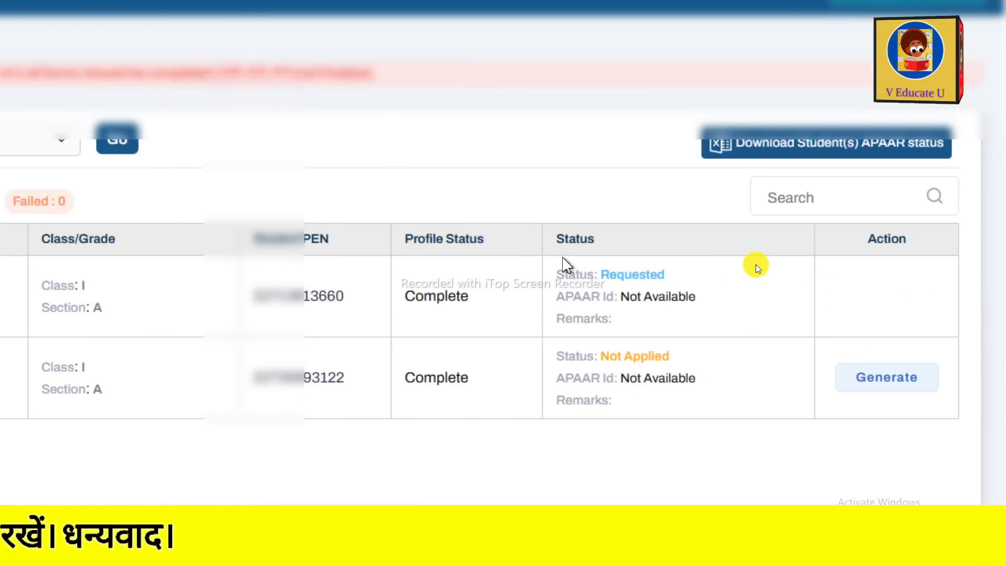
drag(558, 275, 706, 287)
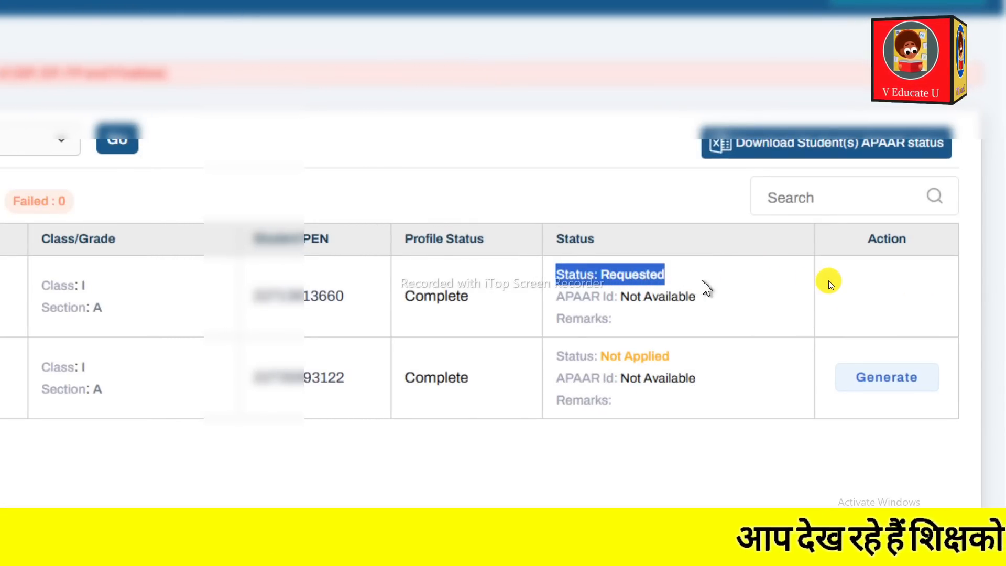
drag(557, 296, 690, 297)
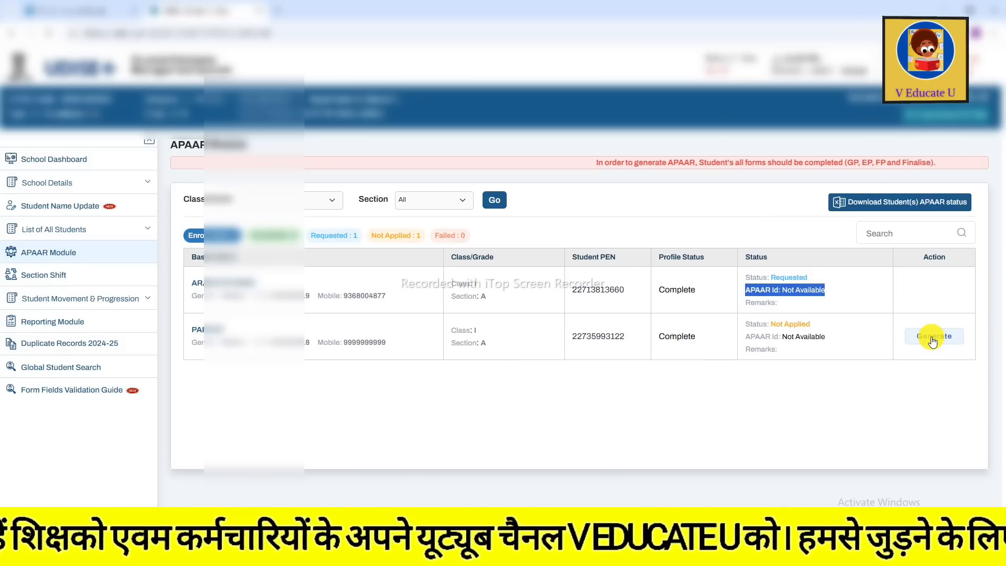
Open the second student's APAAR form and complete the consent with relation MOTHER, identity proof AADHAAR and its number, place, date 29/11/2024 and school head's name.
click(932, 339)
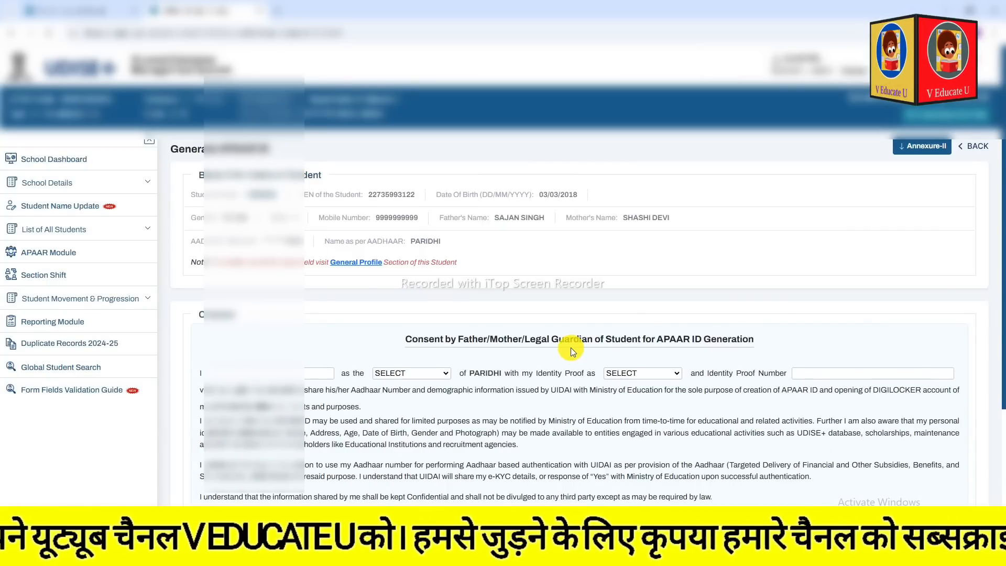
scroll(570, 348, down, 3)
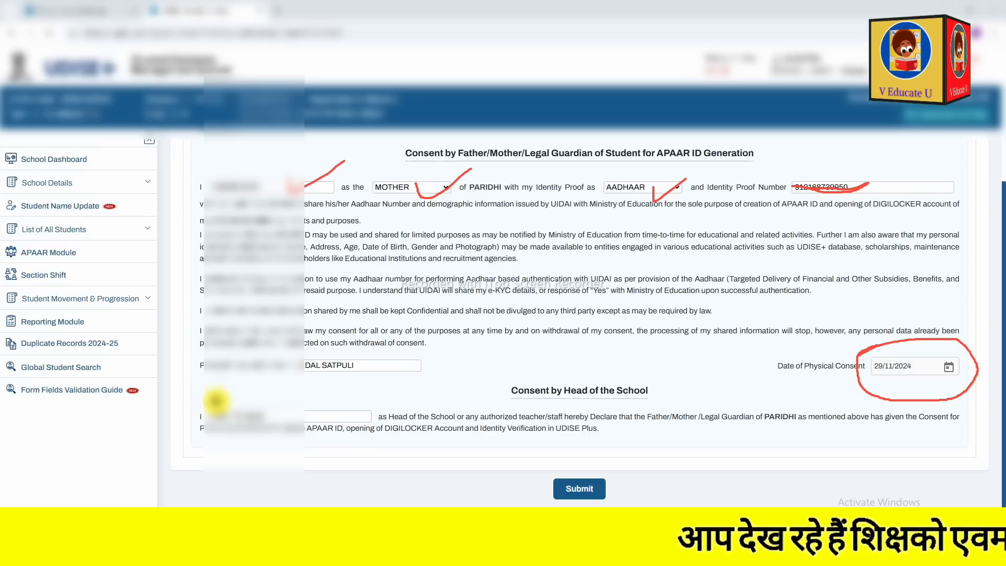
mouse_move(562, 466)
mouse_down()
mouse_move(623, 523)
mouse_move(555, 518)
mouse_move(539, 473)
mouse_move(549, 466)
mouse_up()
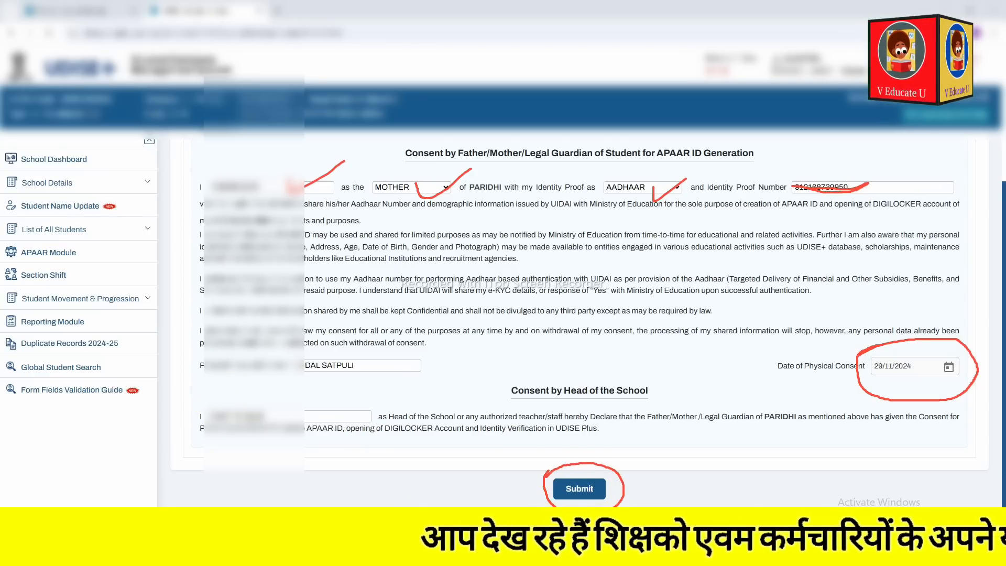
key(Escape)
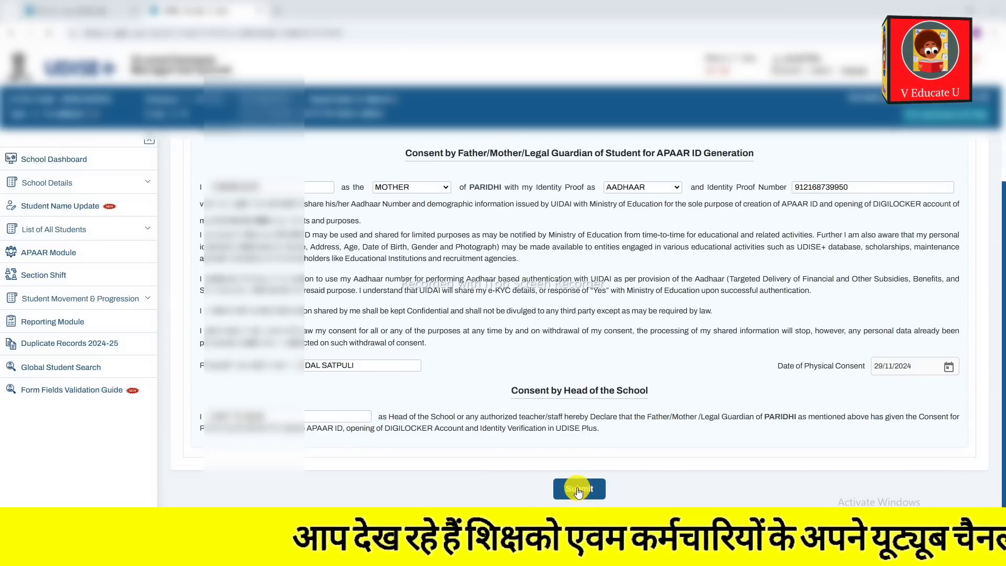
Submit the consent form, confirming APAAR ID generation with the mother's consent, and reload the APAAR student list for all sections.
click(576, 487)
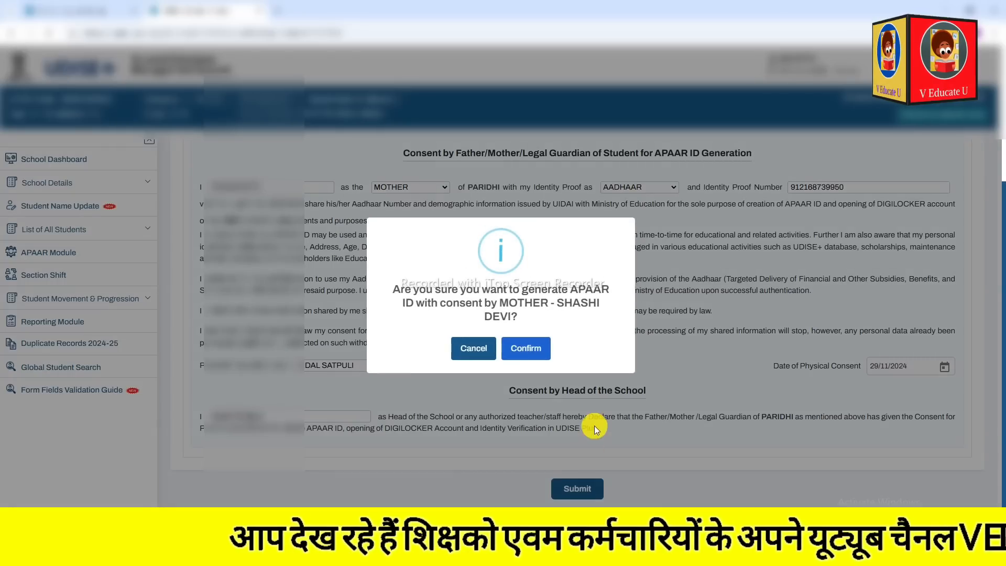
click(534, 350)
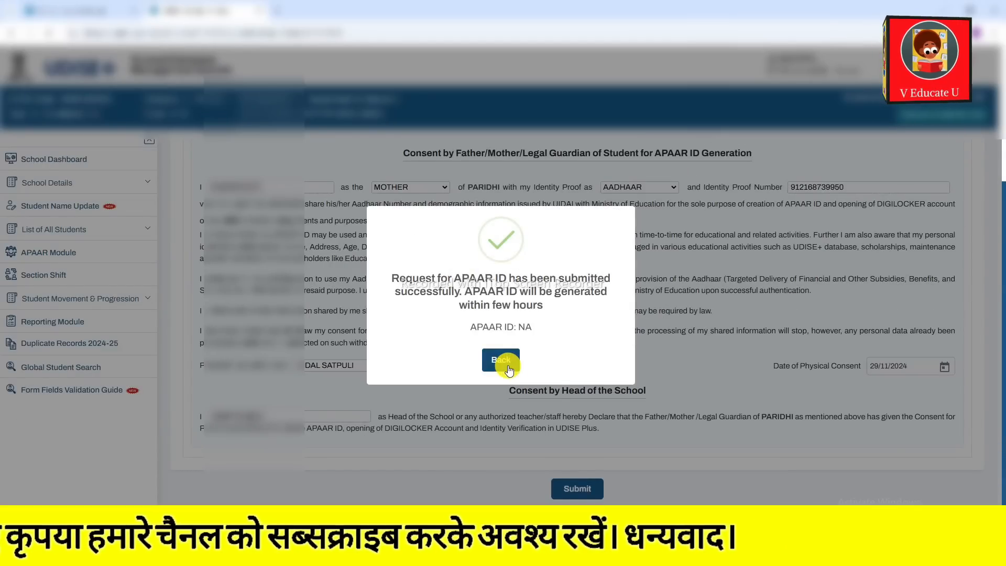
click(500, 360)
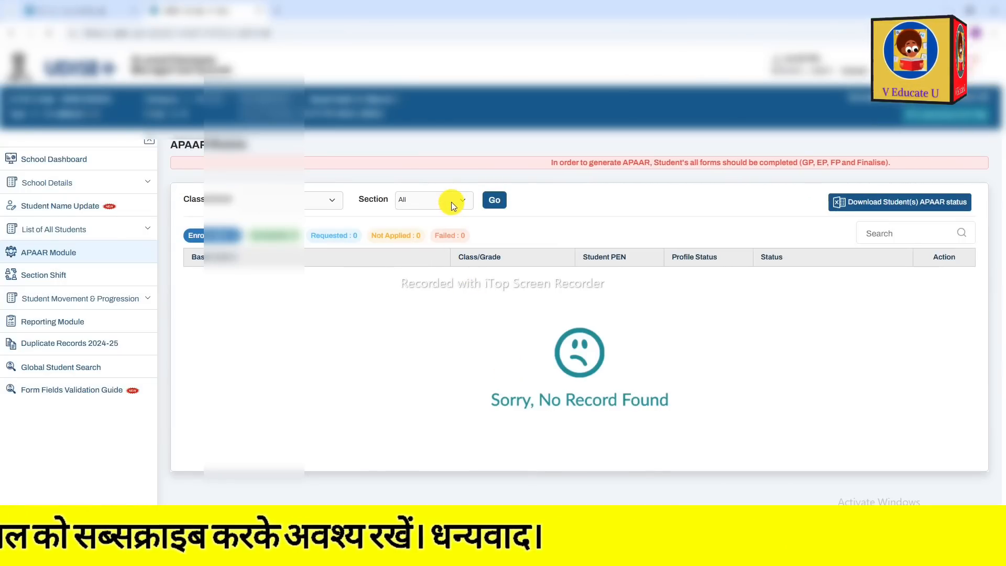
click(494, 201)
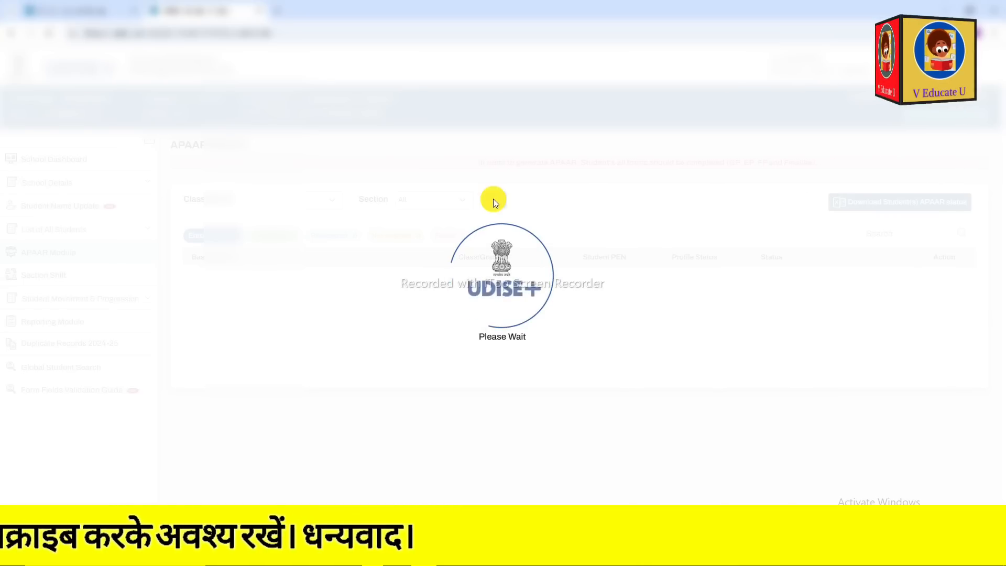